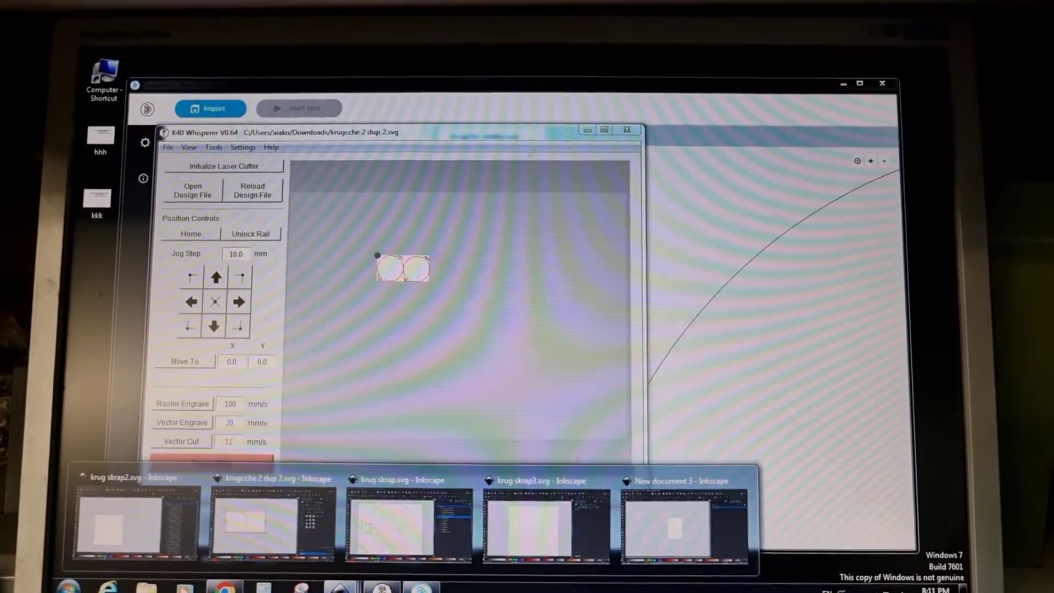
Bring forward the two-circle krugcche 2 dup 2.svg drawing, then the Deepnest website.
left_click(274, 527)
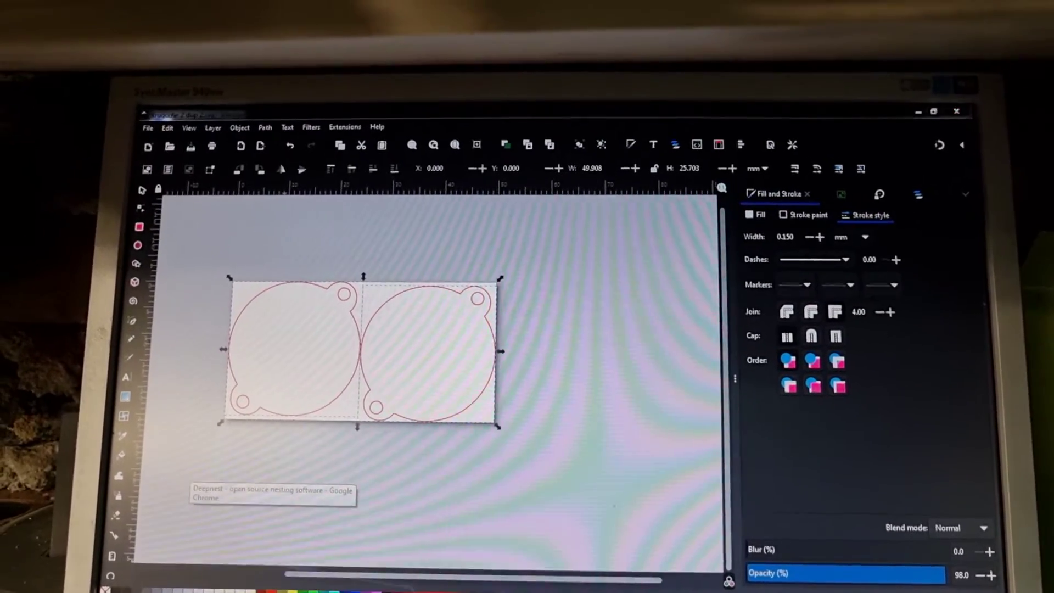
left_click(260, 547)
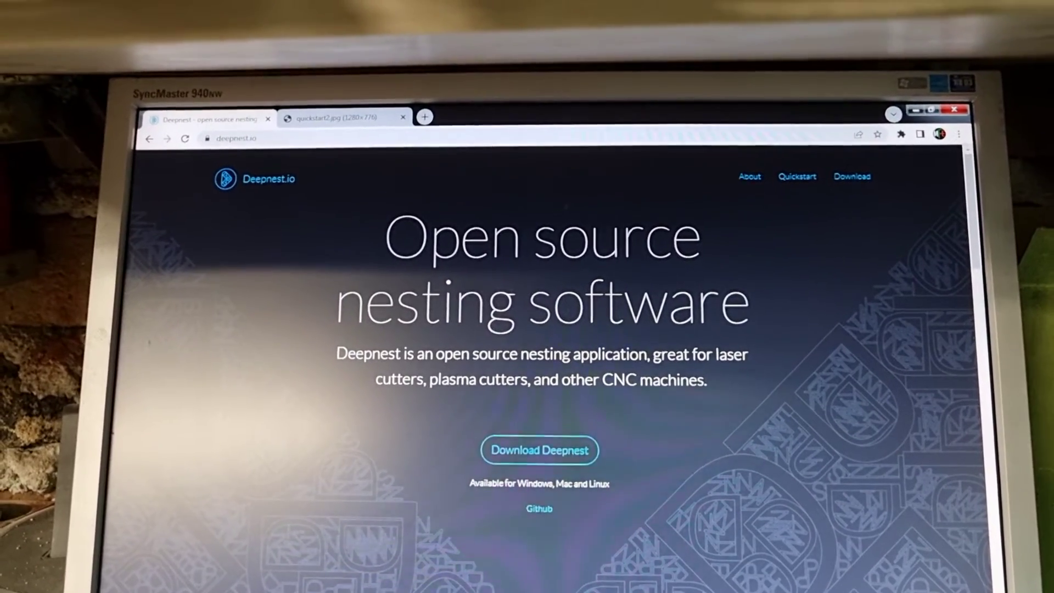
Back in Deepnest, remove the earlier circular part and begin a new import.
left_click(486, 588)
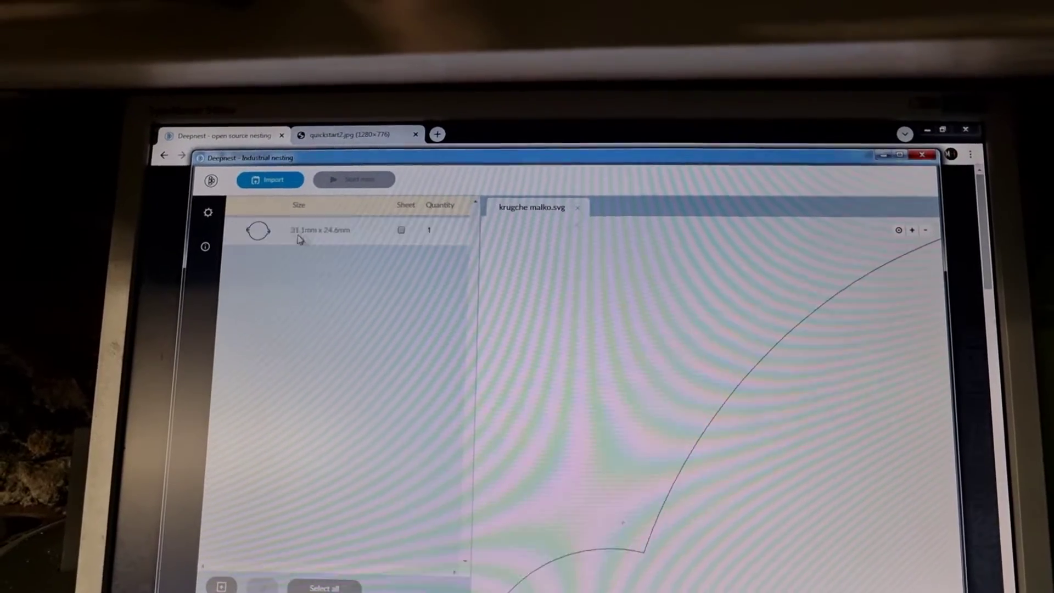
left_click(298, 243)
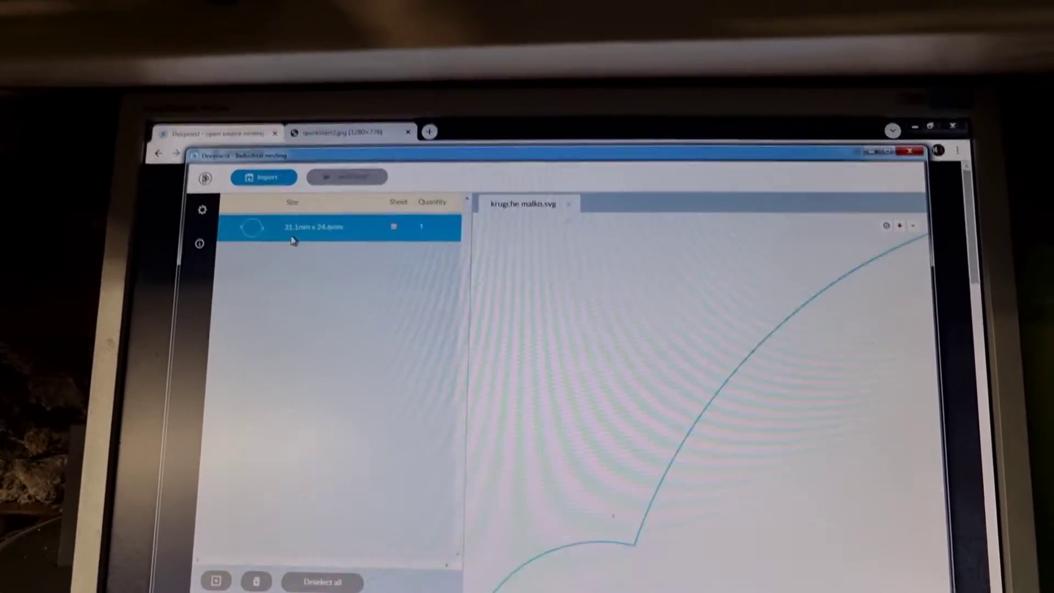
left_click(283, 183)
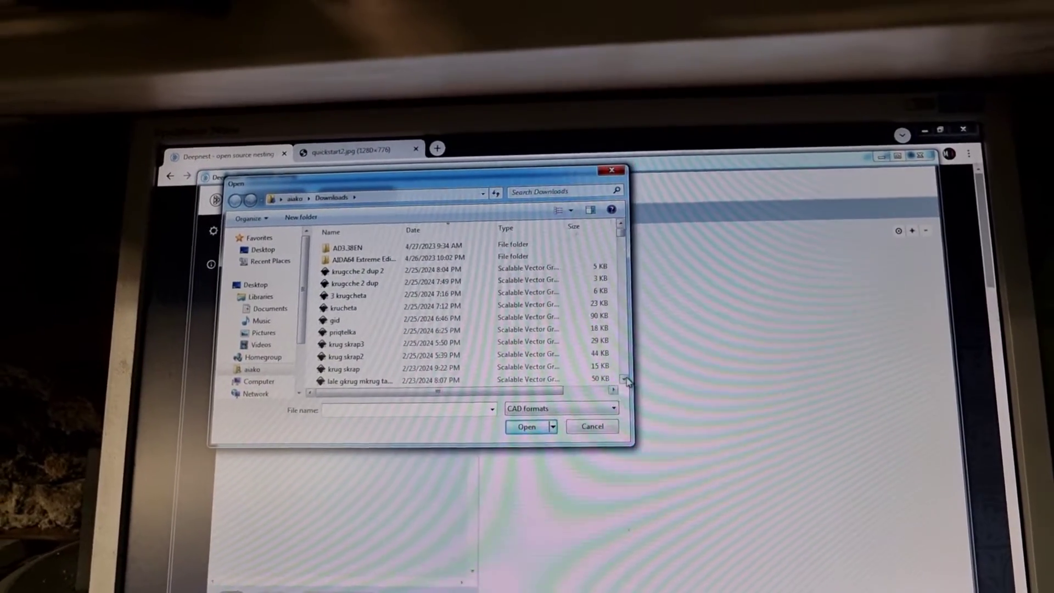
Import krugche malko.svg from Downloads as a 31.1 × 24.6 mm part.
left_click(626, 380)
left_click(626, 380)
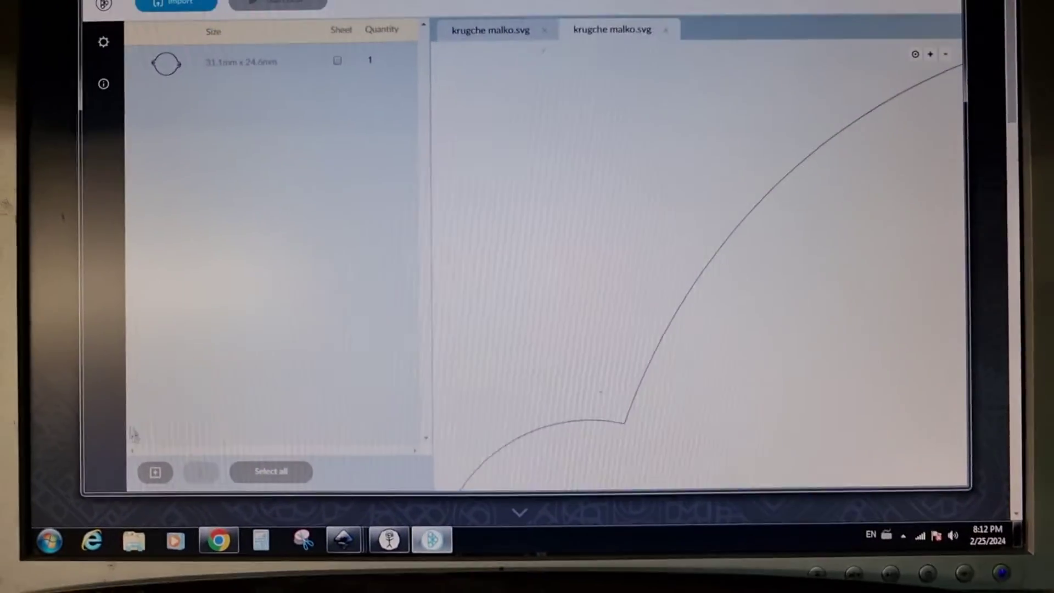
Create a 220 × 120 mm rectangle shape.
left_click(154, 471)
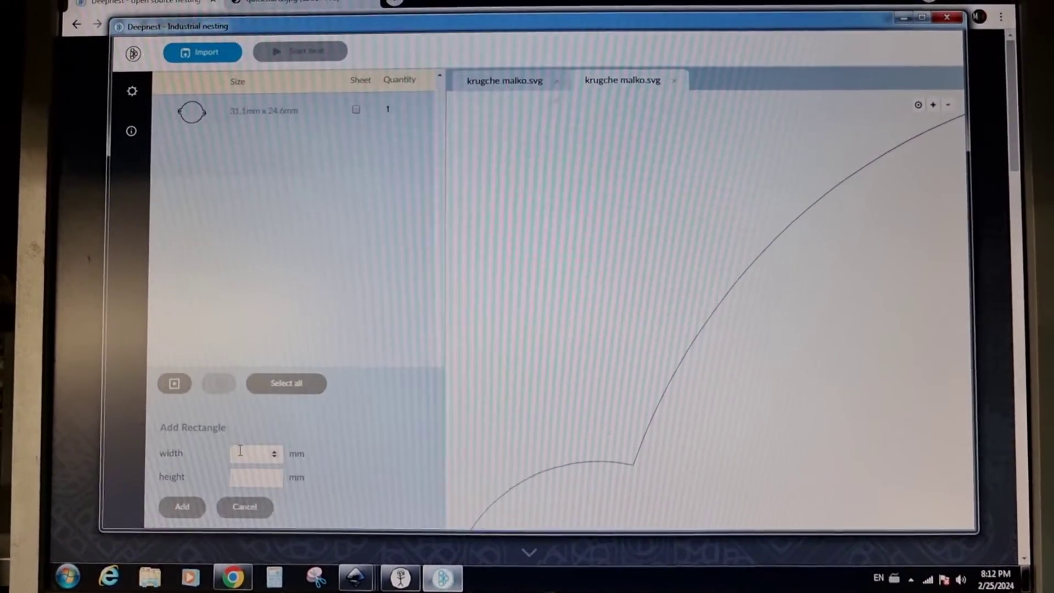
type("200")
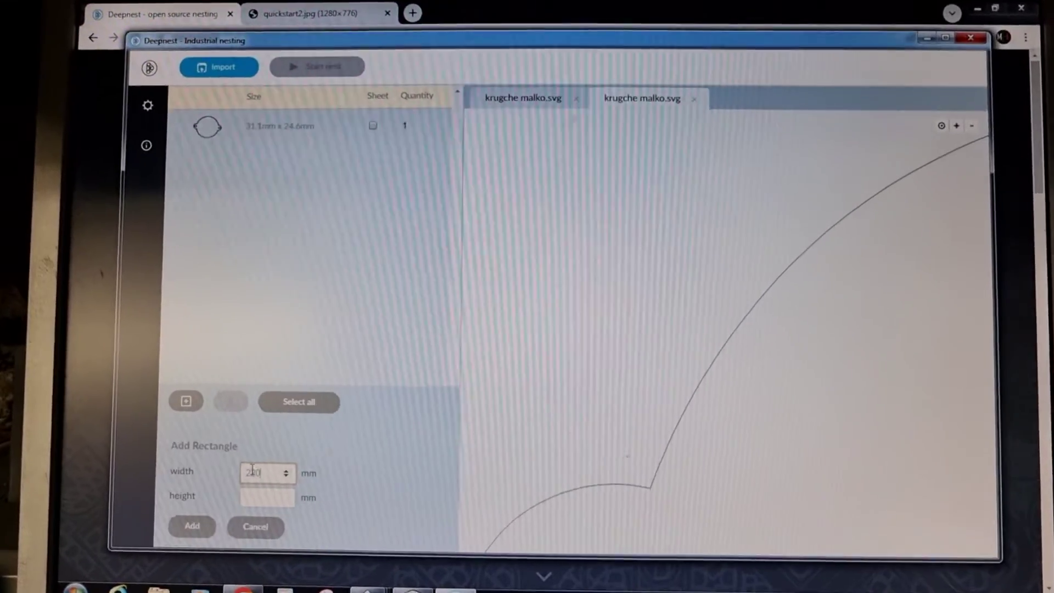
left_click(253, 497)
type("170")
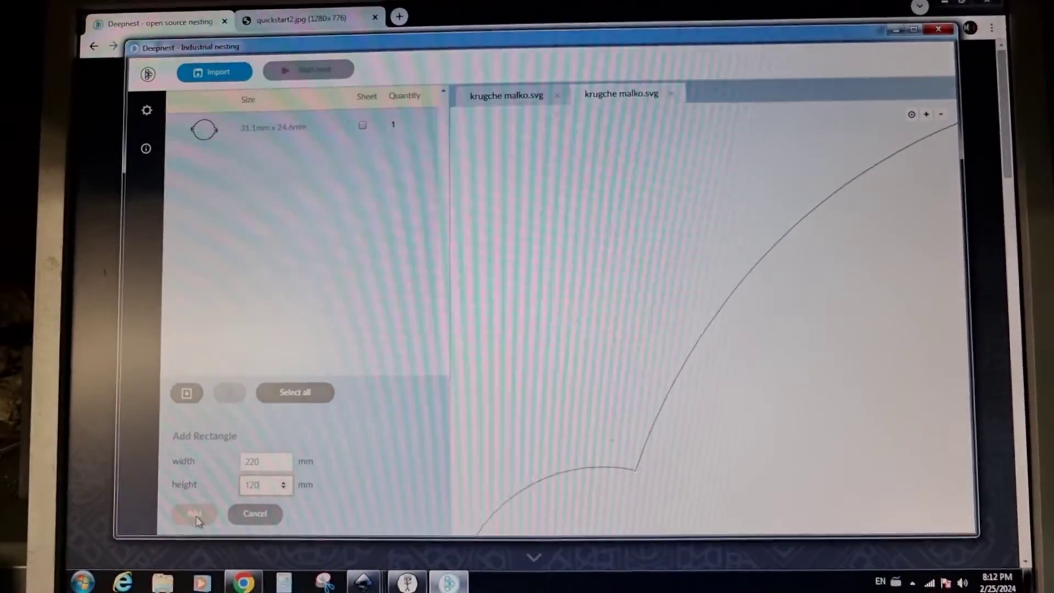
left_click(195, 517)
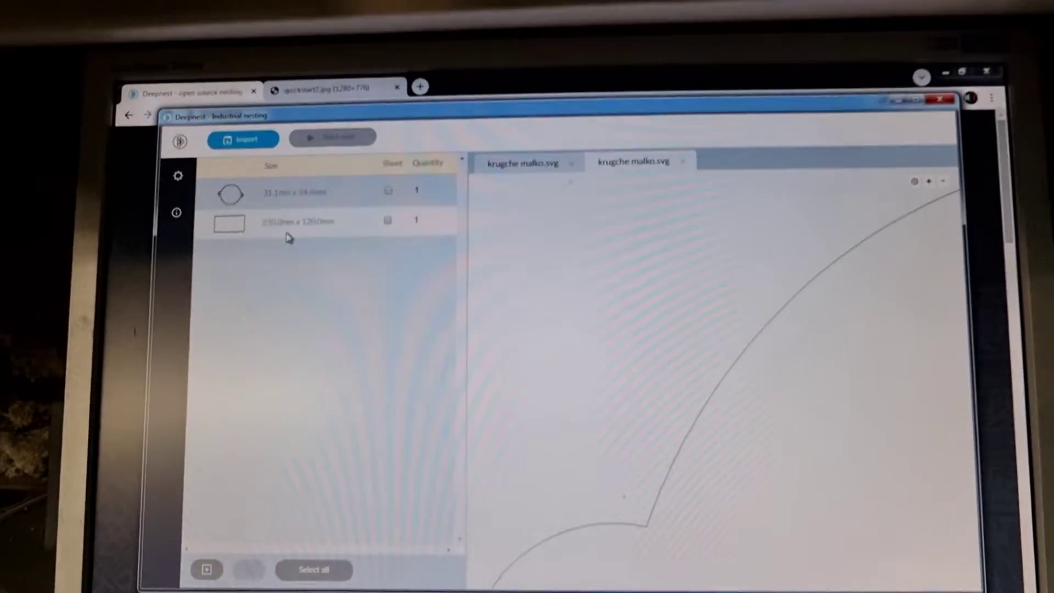
Make the rectangle the sheet and nest the 30 circles onto it.
left_click(280, 155)
left_click(385, 230)
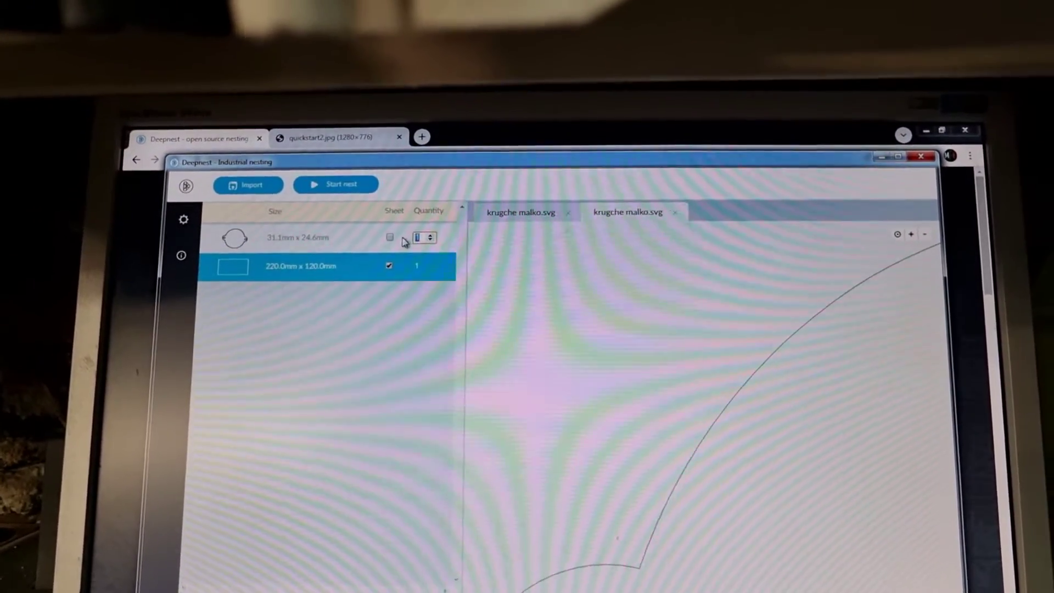
type("30")
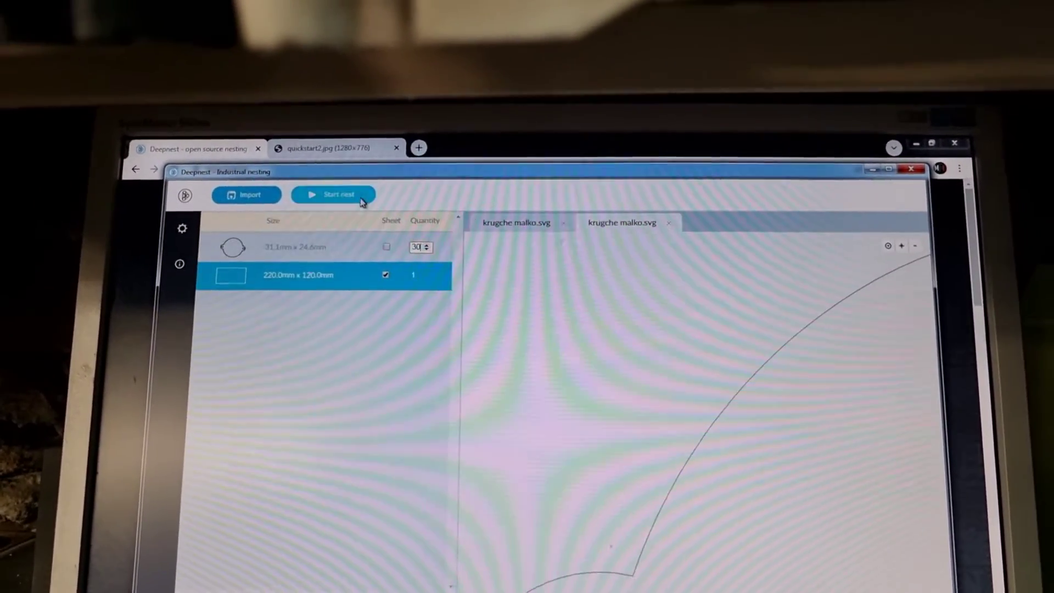
left_click(362, 200)
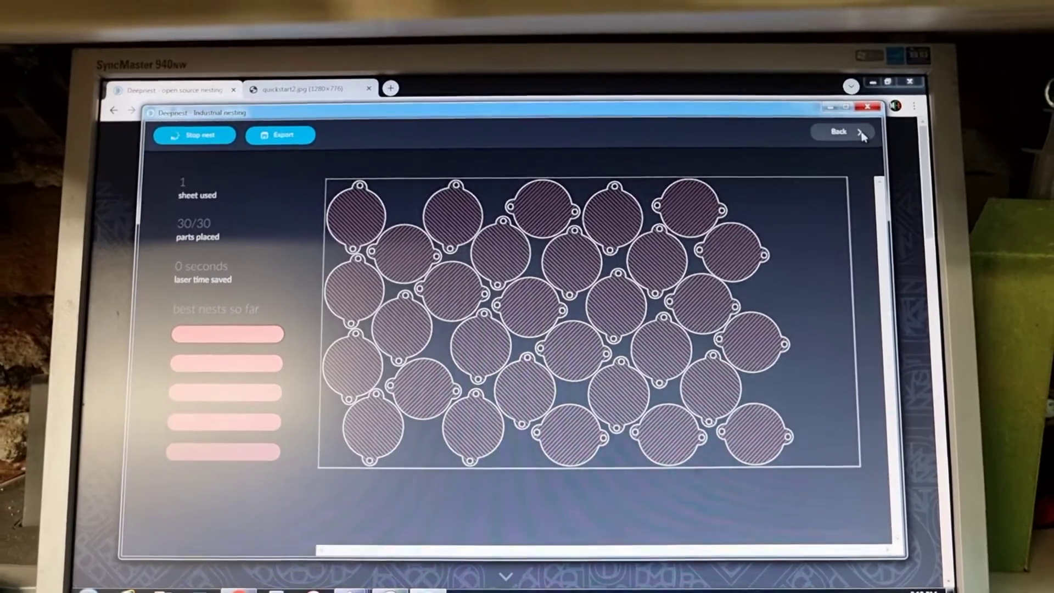
Raise the circle quantity from 30 to 40 and rerun the nest.
left_click(860, 127)
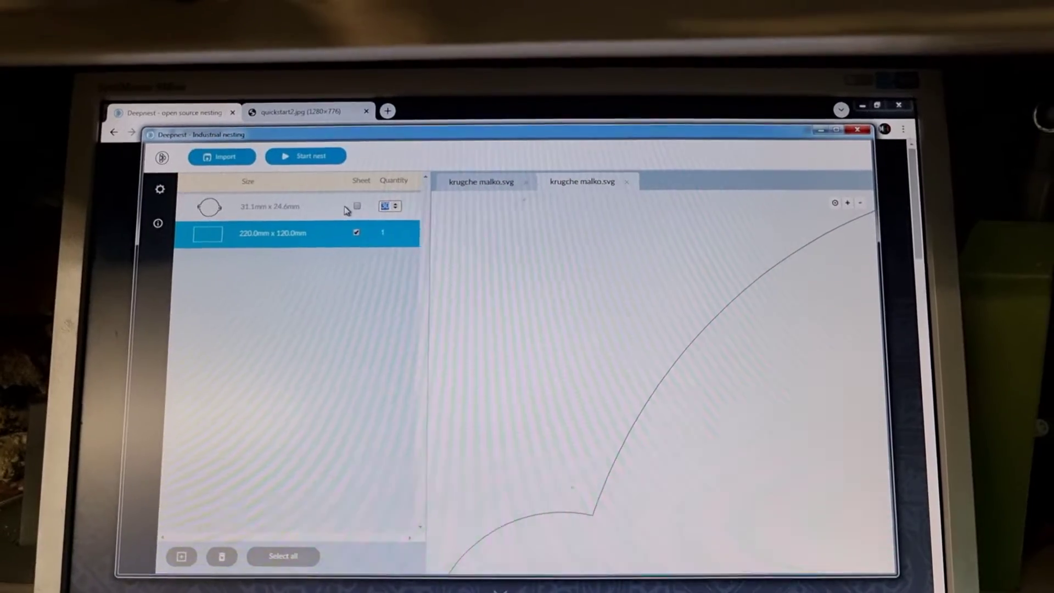
type("40")
left_click(320, 163)
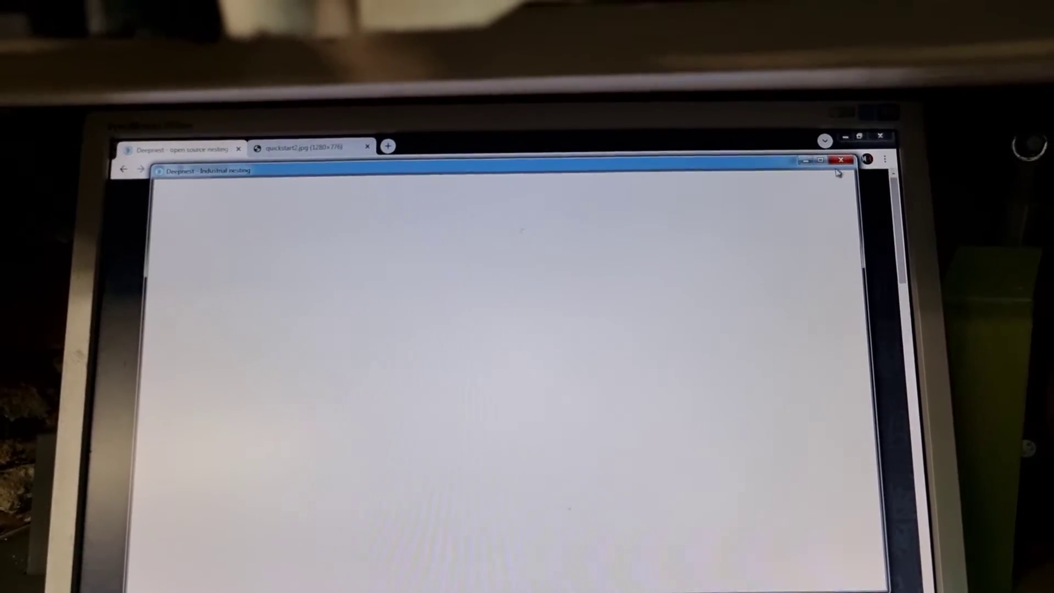
Close the Deepnest window, hide Inkscape, and open the Downloads import picker.
left_click(842, 170)
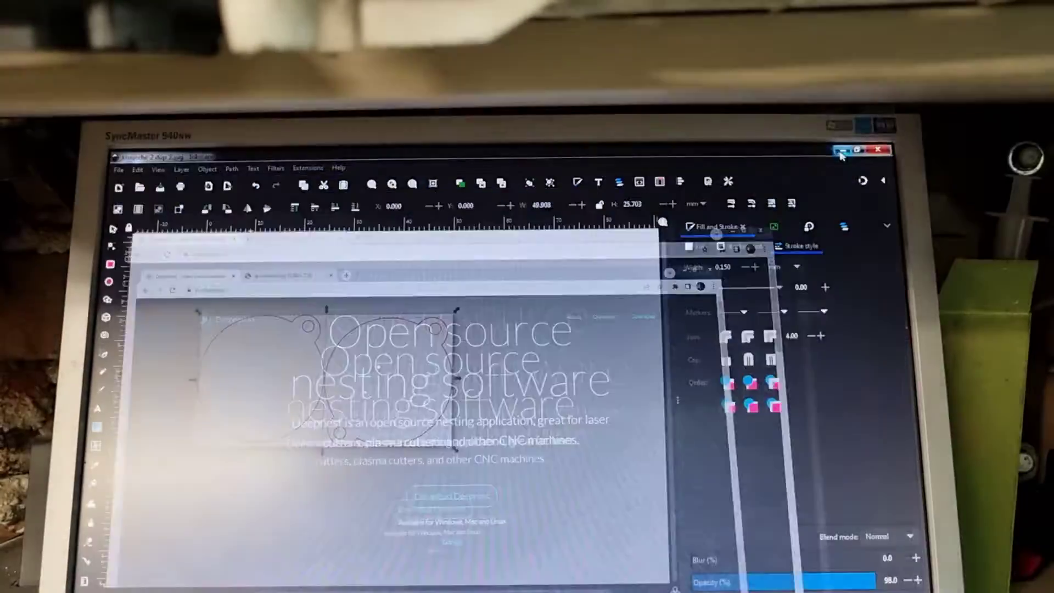
left_click(844, 154)
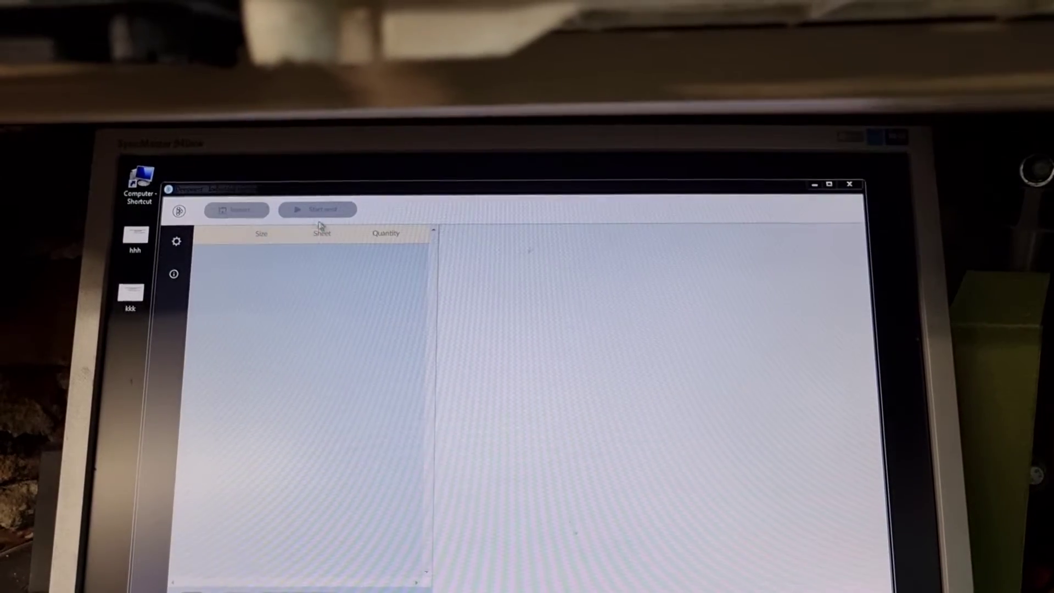
left_click(237, 209)
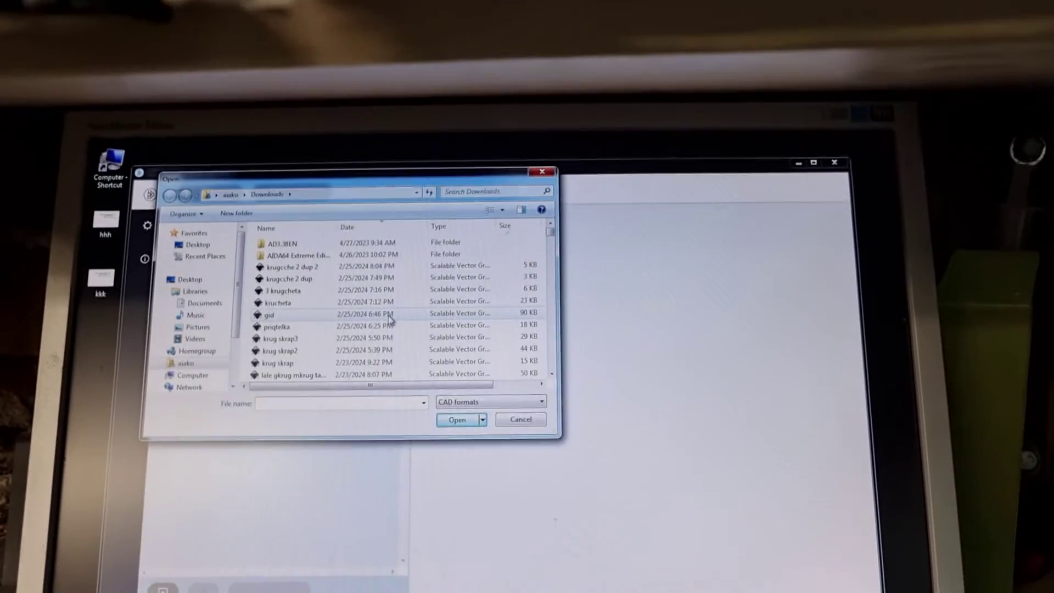
Import the tabbed circle SVG, then renest 40 copies on the 225×125 mm sheet.
double_click(417, 337)
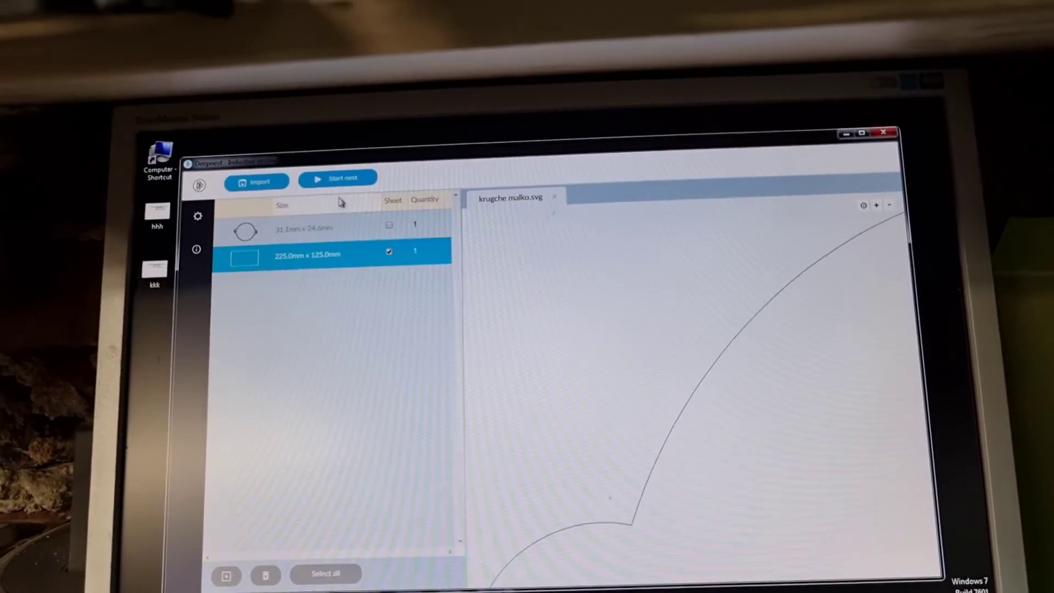
left_click(337, 179)
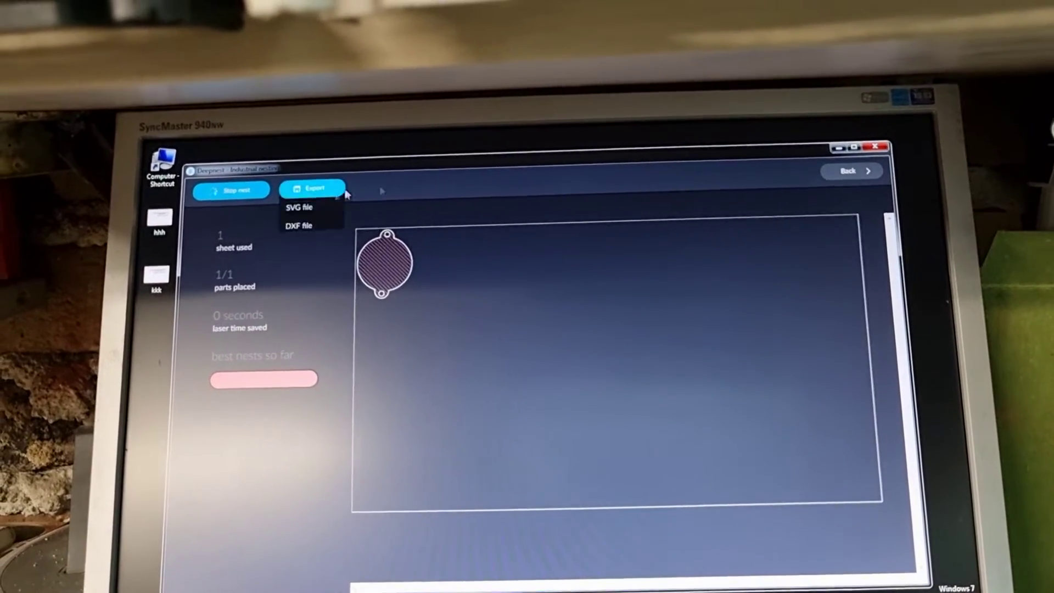
left_click(823, 175)
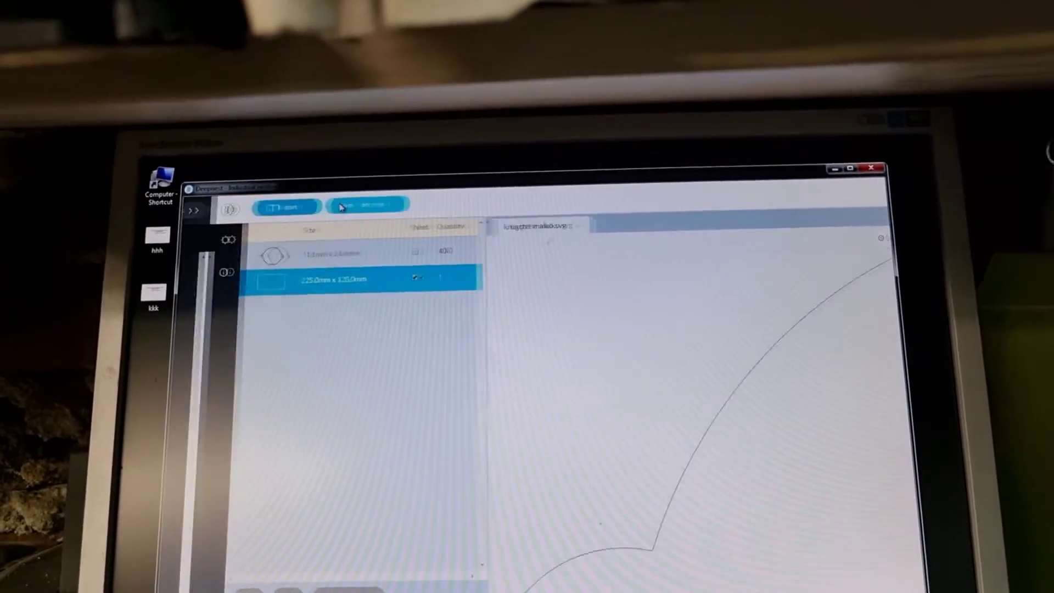
left_click(341, 206)
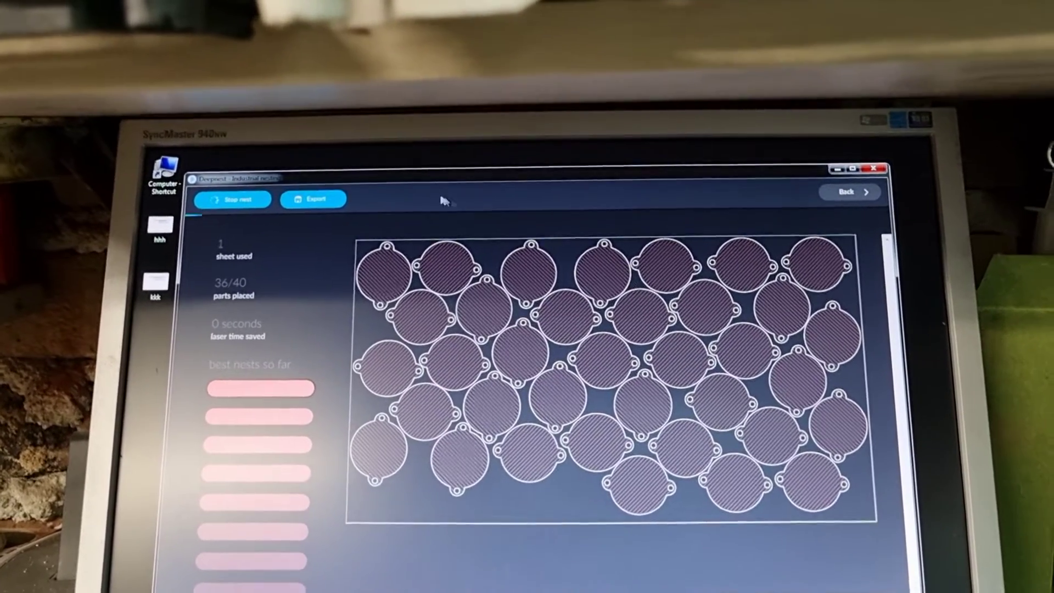
Export the 37-circle nest to Downloads as SVG file kkkk and minimize Deepnest.
left_click(313, 198)
left_click(313, 216)
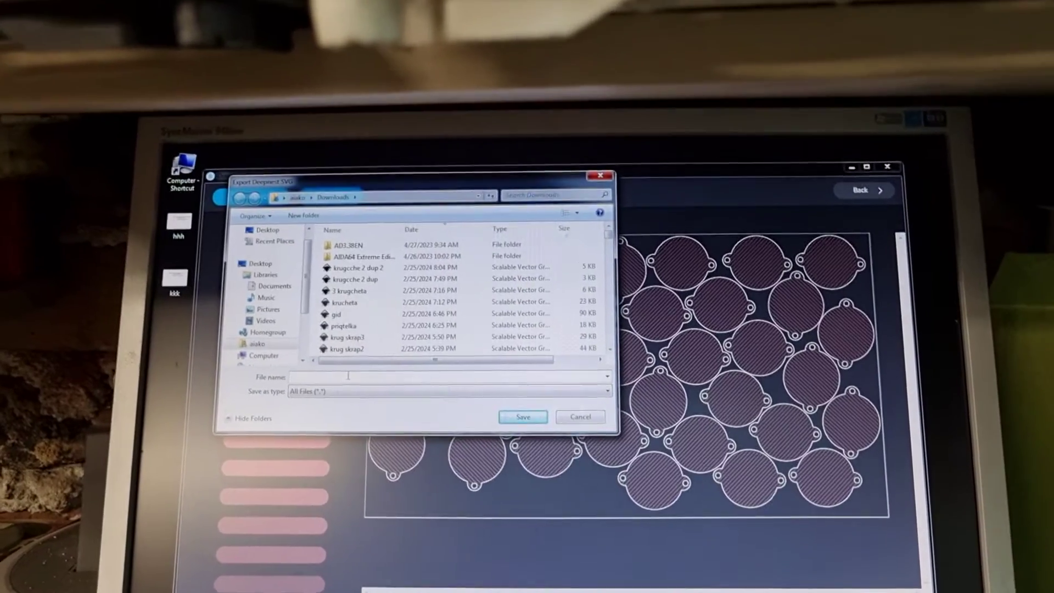
type("kkkk")
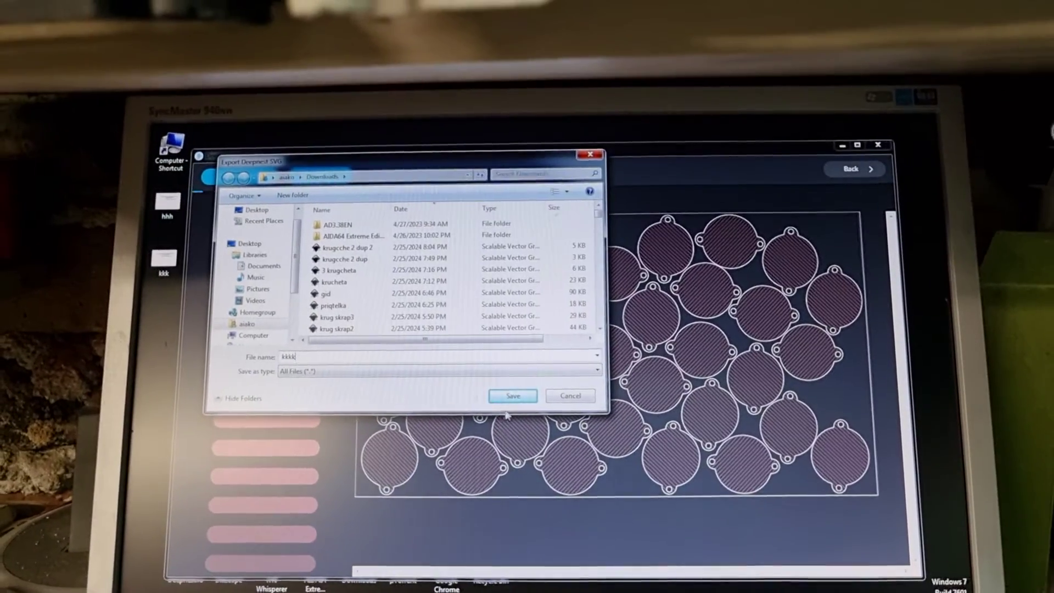
left_click(514, 398)
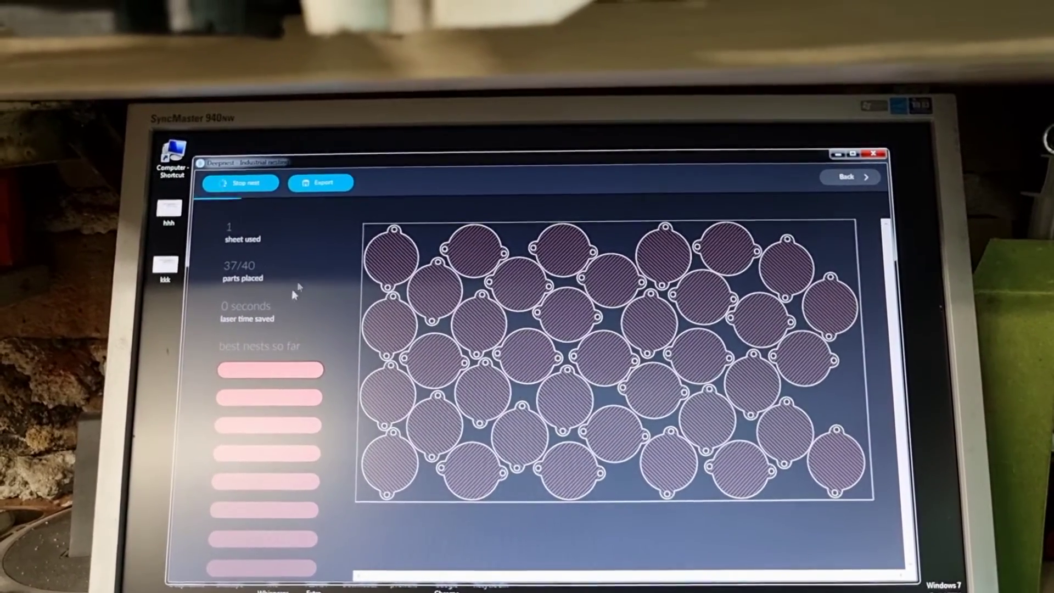
left_click(833, 157)
mouse_move(228, 569)
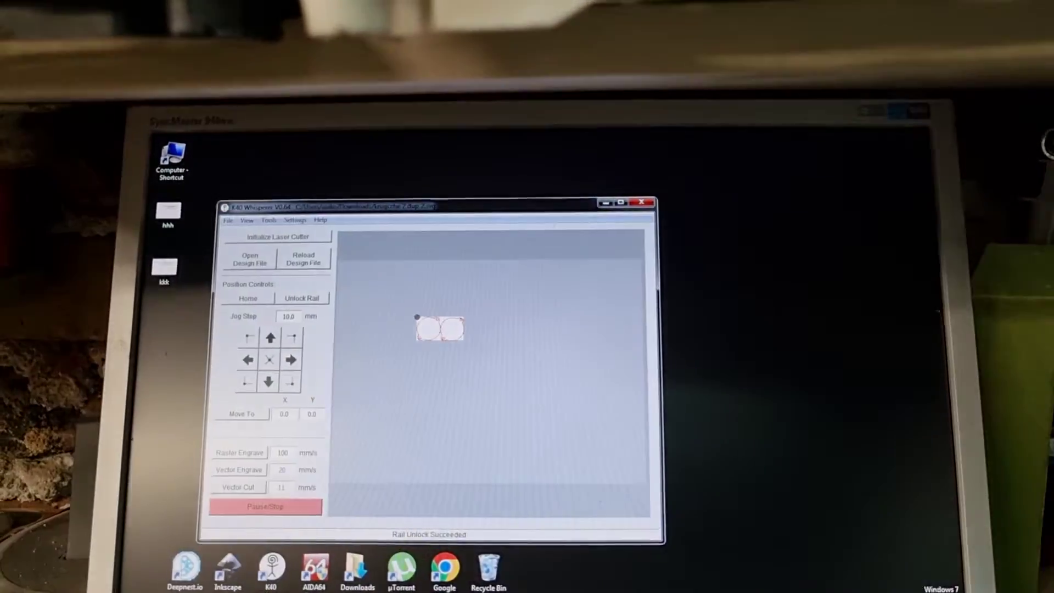
Open kkkk in Inkscape using the All Files filter, then start Save As.
left_click(692, 563)
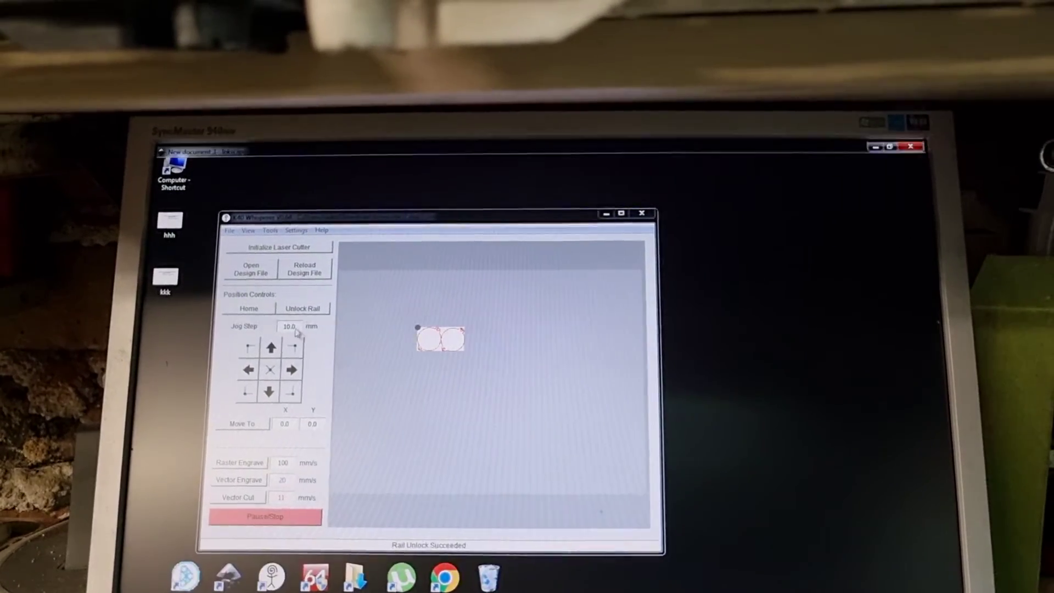
left_click(188, 185)
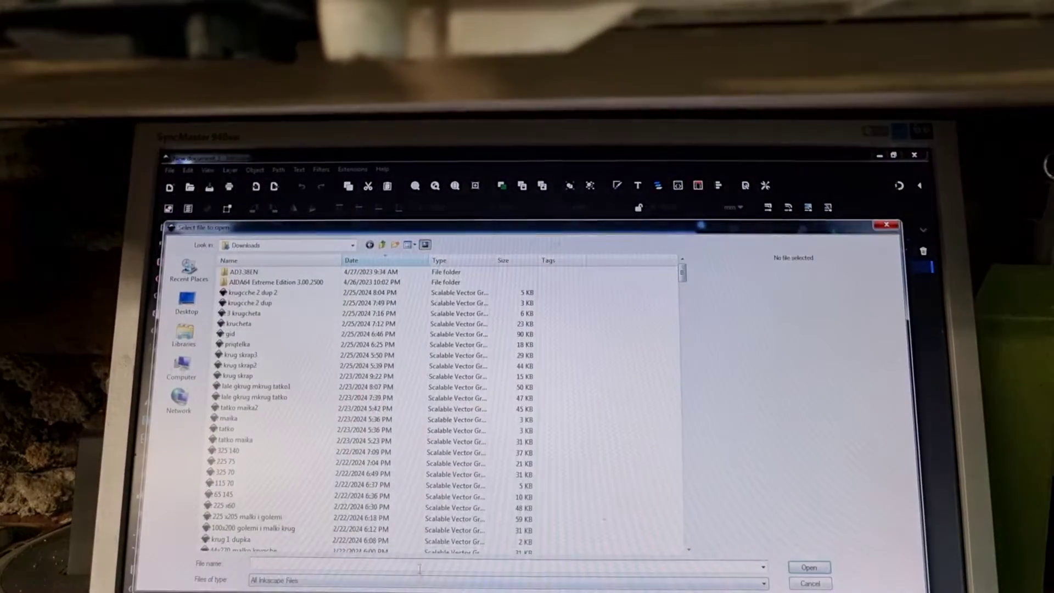
left_click(494, 576)
left_click(381, 371)
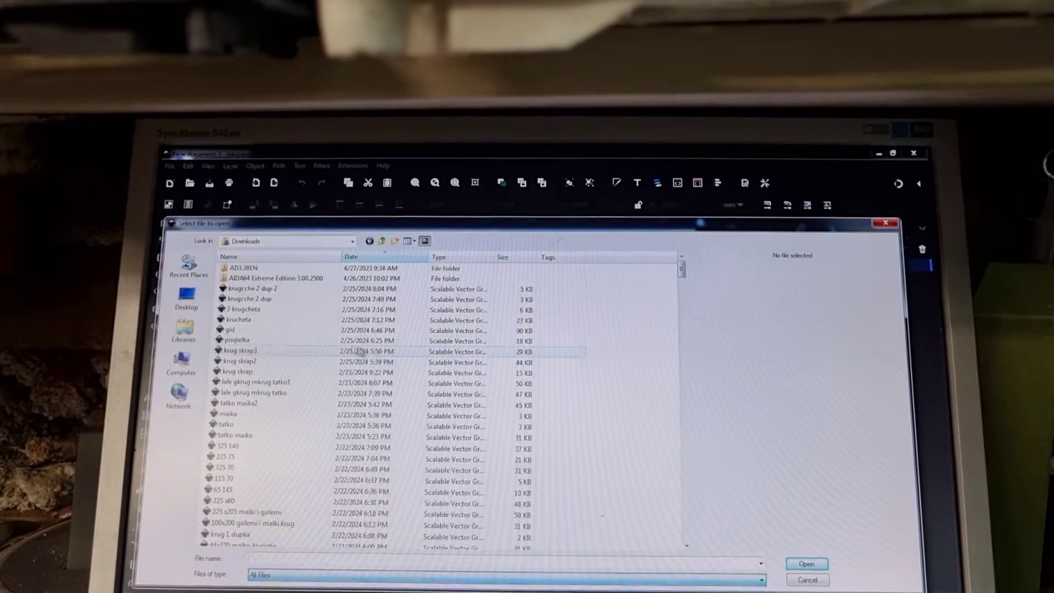
left_click(247, 289)
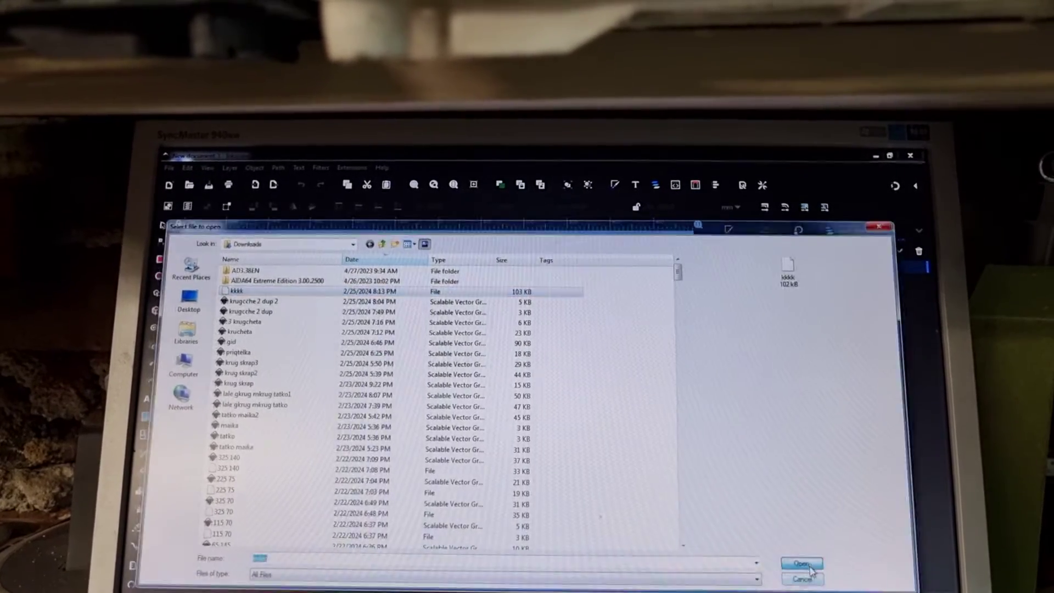
left_click(802, 563)
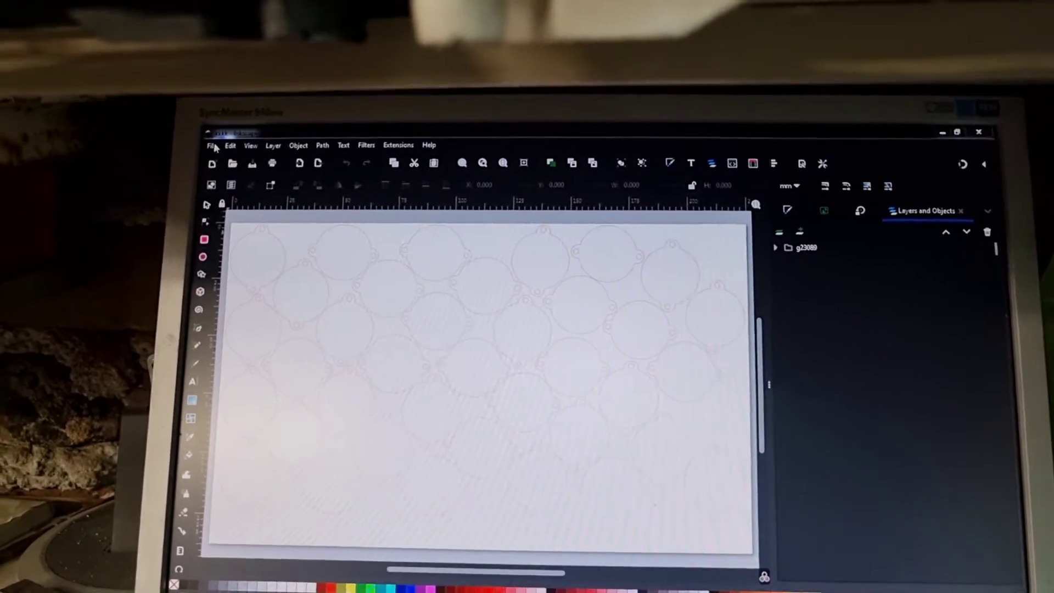
key("ctrl+shift+s")
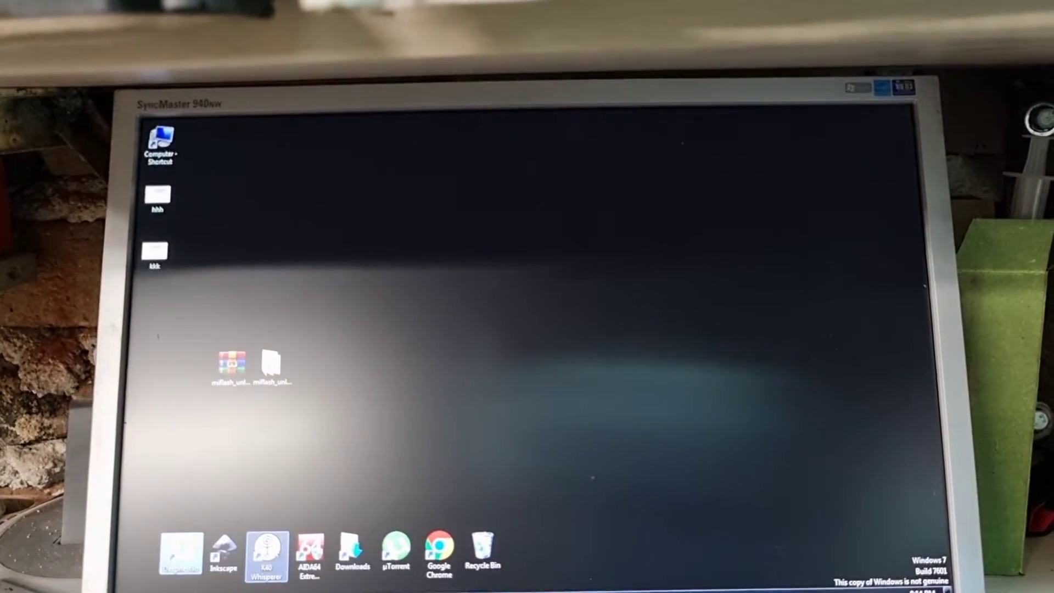
Launch K40 Whisperer and open kkkk.svg from Downloads as the design.
double_click(267, 554)
key("ctrl+o")
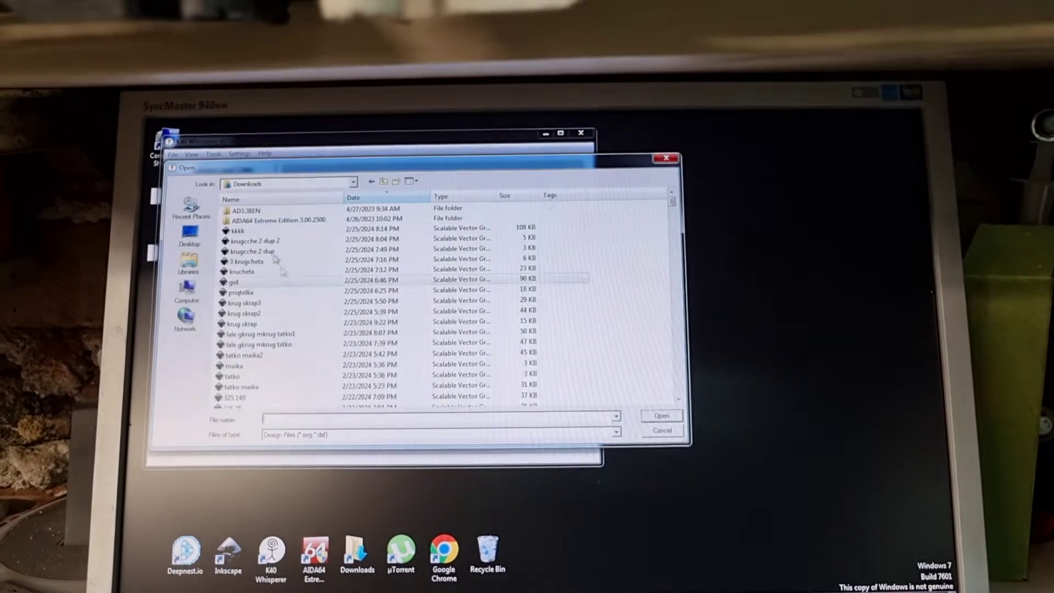
left_click(654, 416)
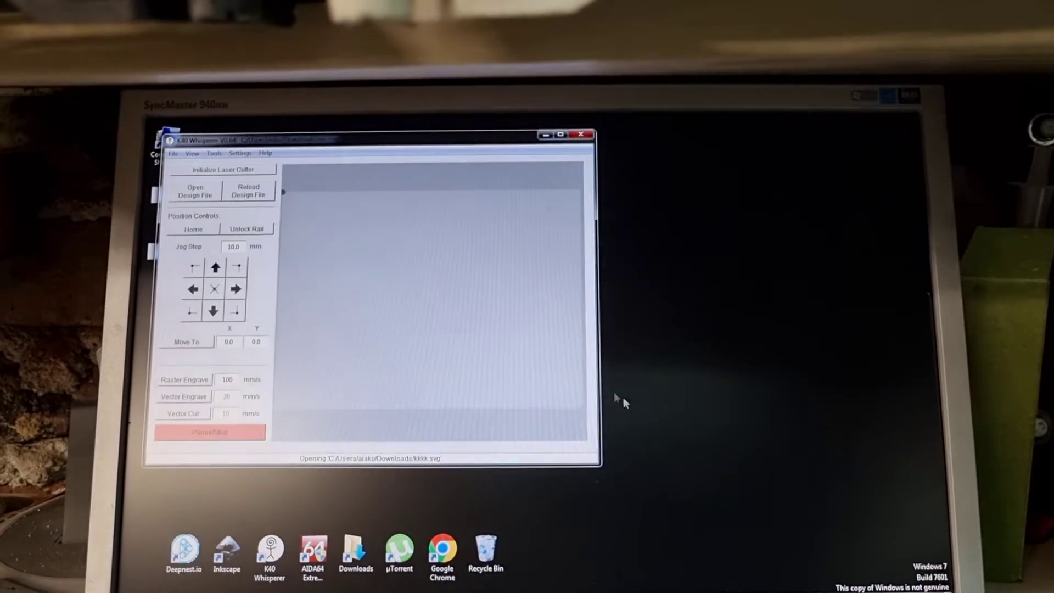